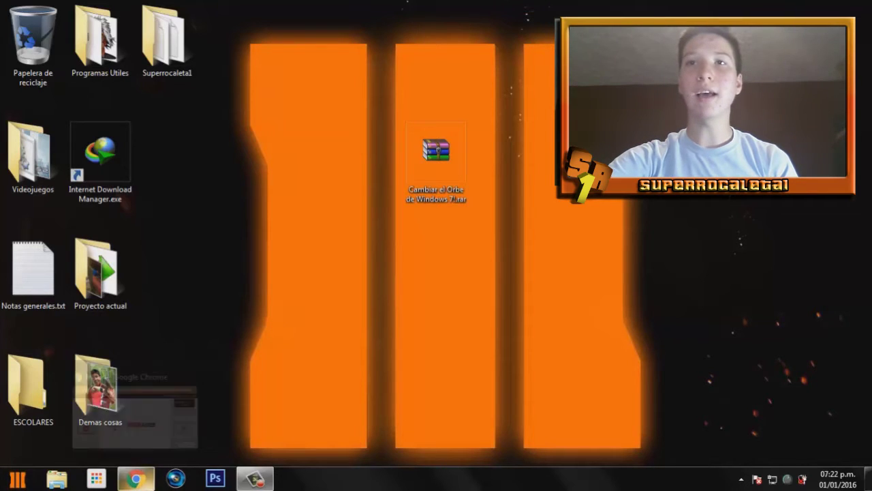
# Step: Close the browser showing the MEGA download and open the archive Cambiar el Orbe de Windows 7!.rar from the desktop
pyautogui.press('super+d')
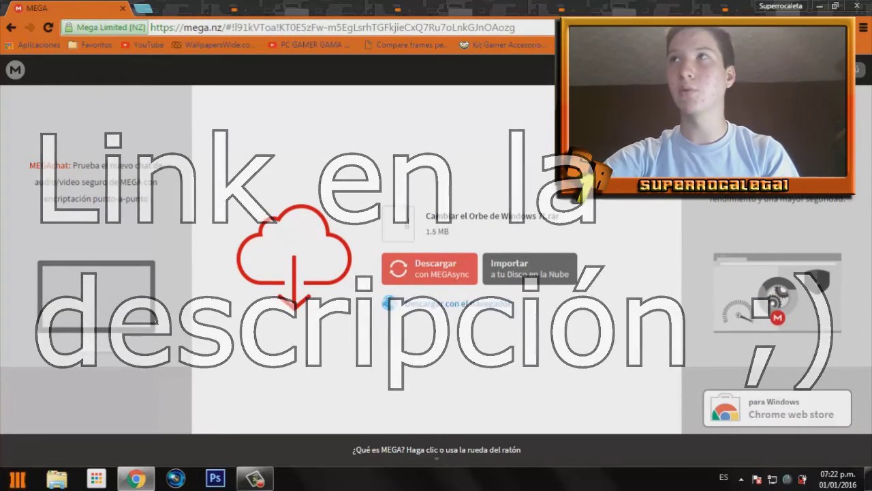
pyautogui.click(862, 9)
pyautogui.click(433, 158)
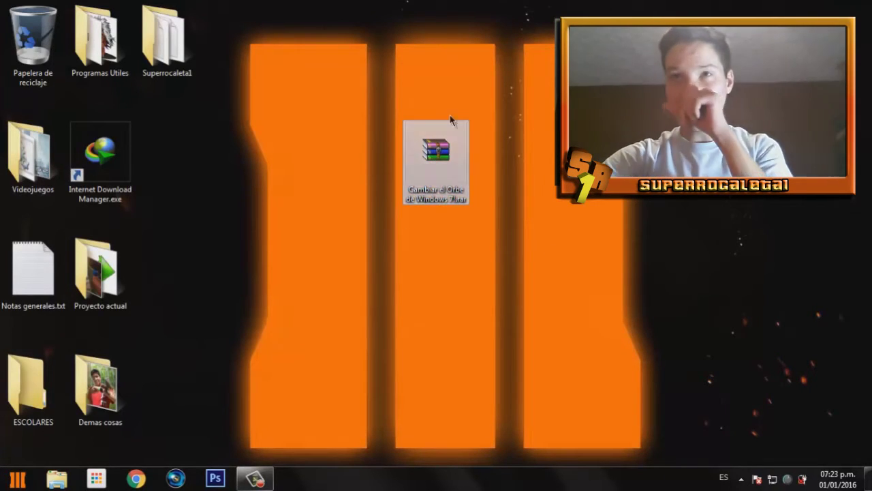
pyautogui.doubleClick(451, 176)
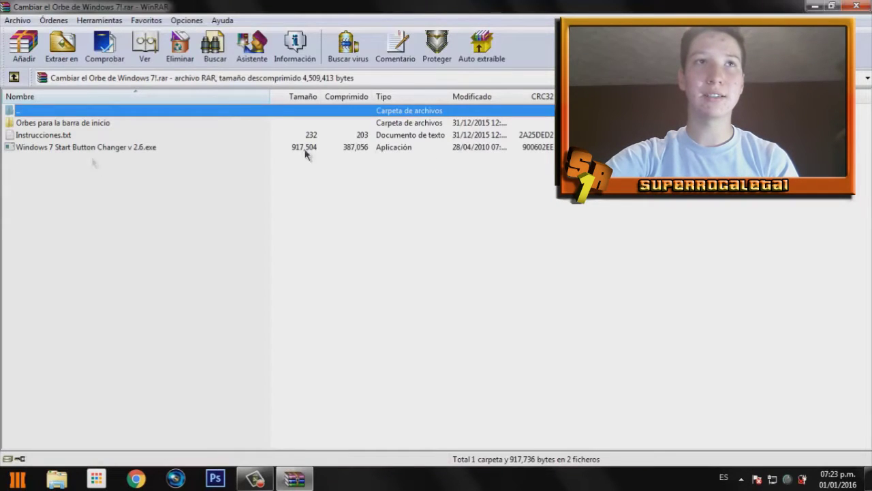
# Step: Extract the Orbes para la barra de inicio folder, Instrucciones.txt and the Start Button Changer executable to the desktop
pyautogui.moveTo(50, 181); pyautogui.dragTo(76, 127)
pyautogui.moveTo(56, 212); pyautogui.dragTo(77, 122)
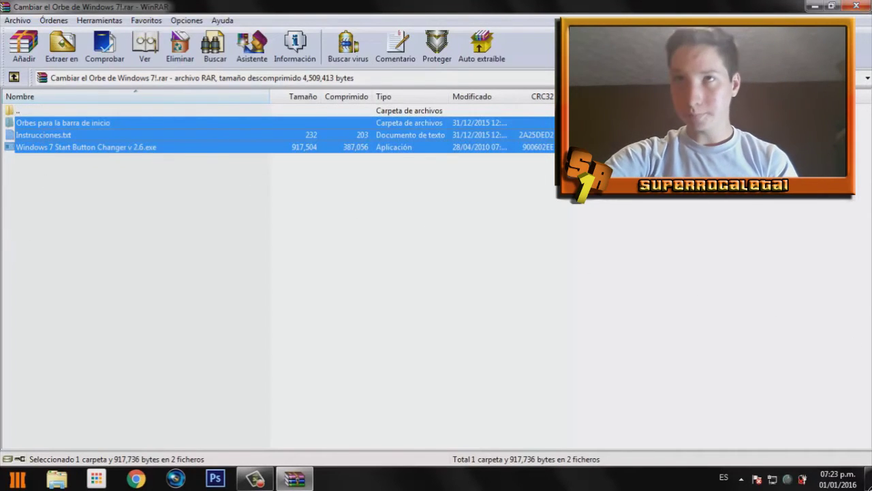
pyautogui.click(869, 485)
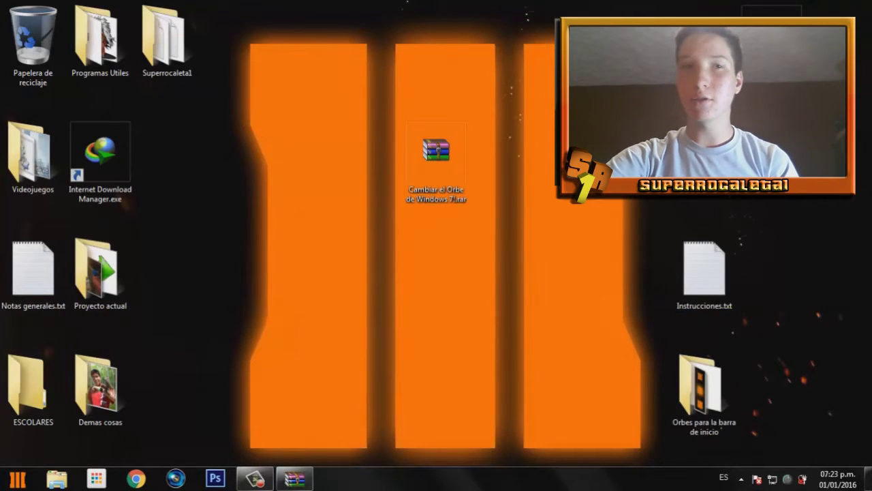
# Step: Open the Orbes para la barra de inicio folder and compare Black Ops 3 pequeño .bmp with the current Start button
pyautogui.doubleClick(702, 390)
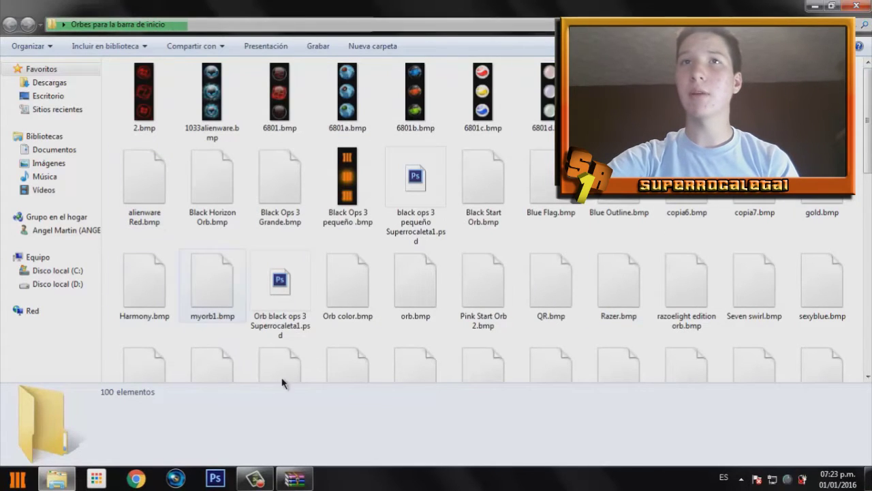
pyautogui.click(358, 192)
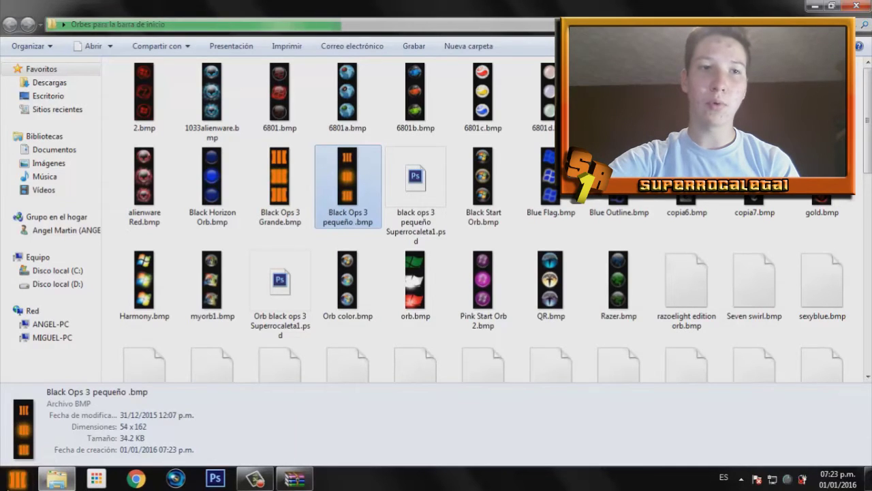
pyautogui.click(17, 479)
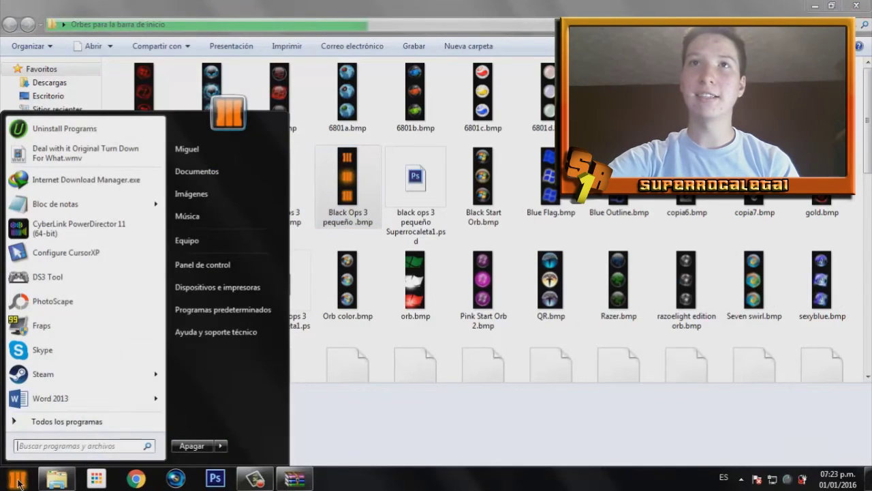
pyautogui.click(17, 479)
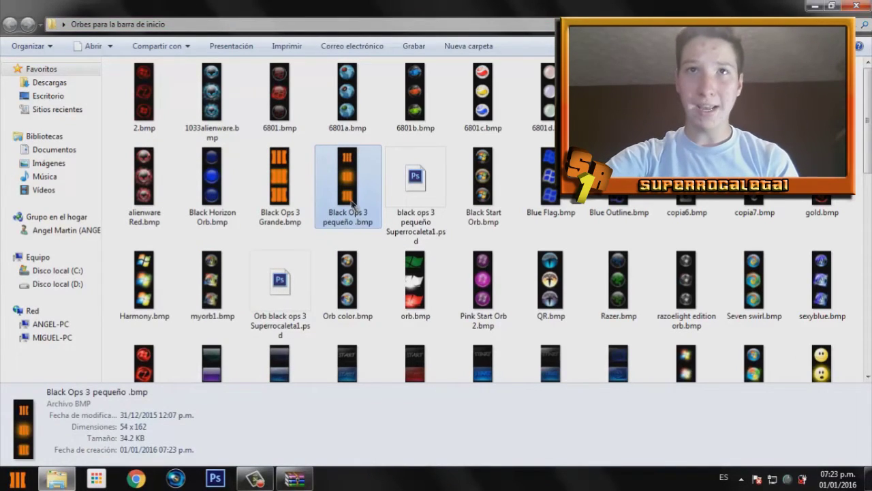
# Step: Inspect the Black Ops 3 Grande and pequeño bitmaps, the two PSD files and Black Start Orb.bmp, and close the folder
pyautogui.click(306, 182)
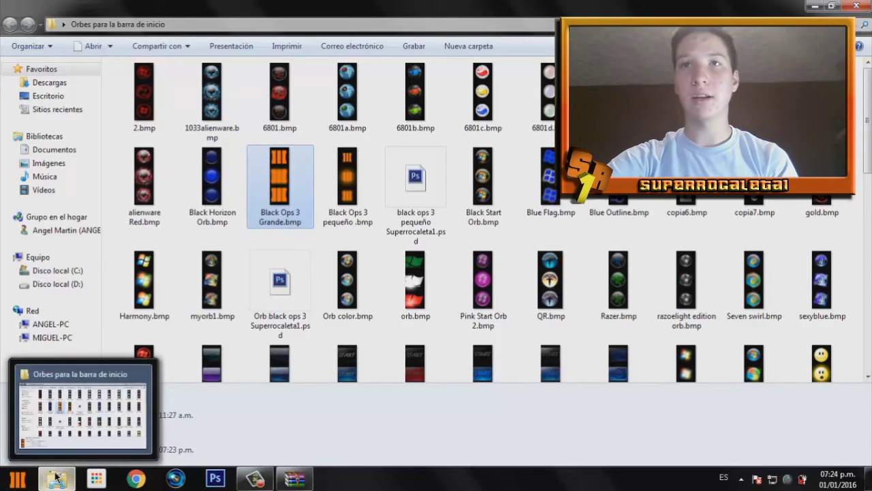
pyautogui.click(347, 187)
pyautogui.click(426, 220)
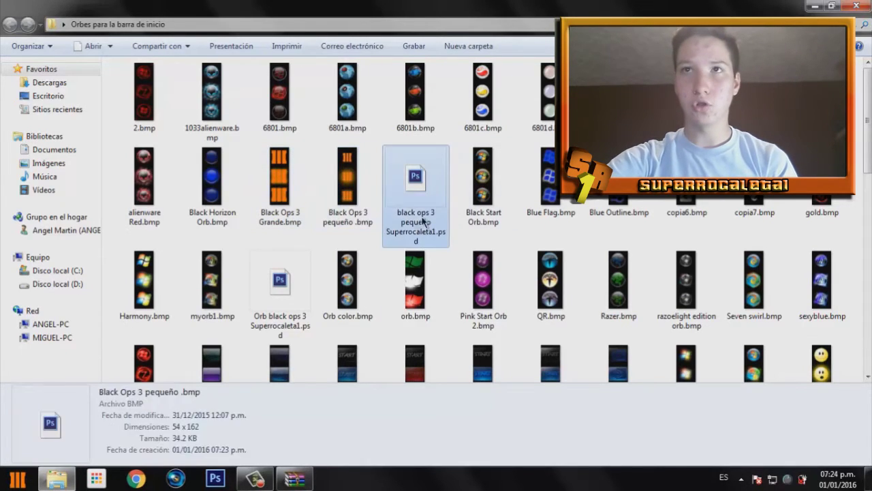
pyautogui.click(279, 287)
pyautogui.click(416, 184)
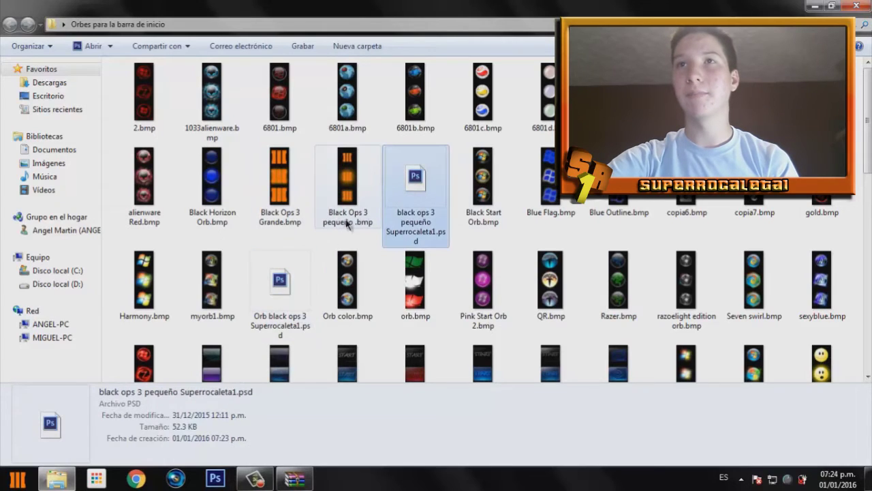
pyautogui.click(280, 286)
pyautogui.click(489, 182)
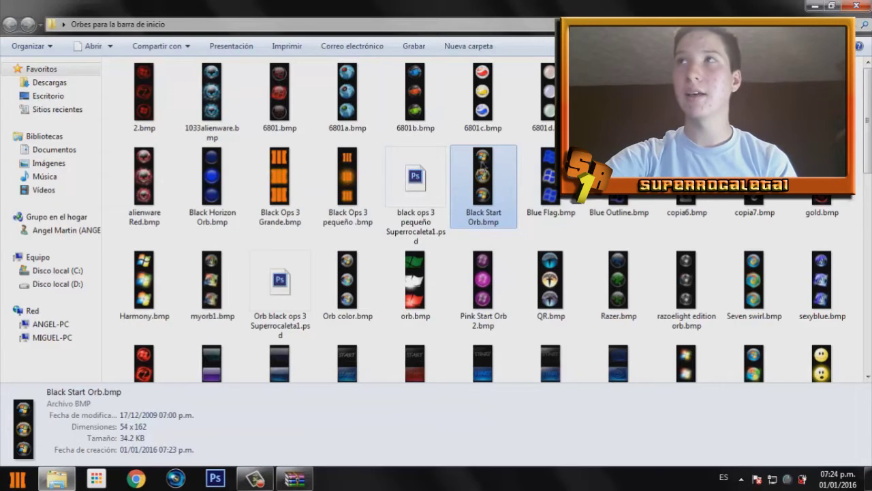
pyautogui.click(859, 6)
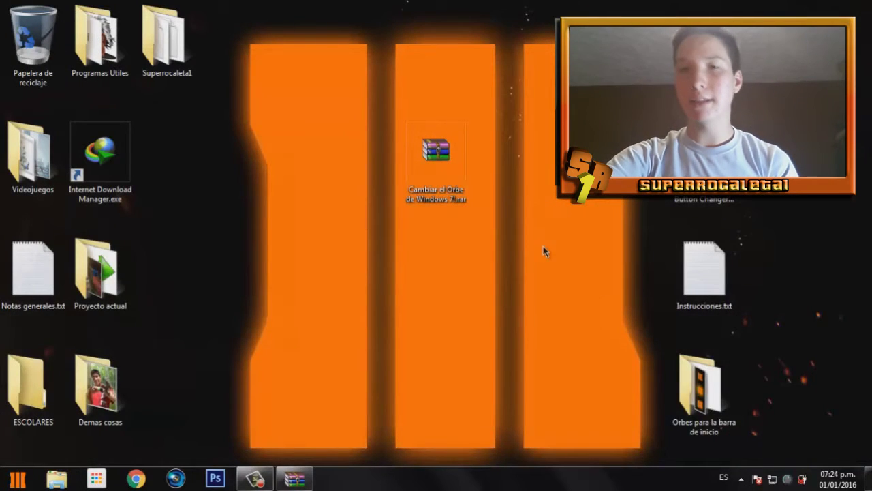
# Step: Launch Windows 7 Start Button Changer v 2.6.exe from the desktop
pyautogui.click(718, 286)
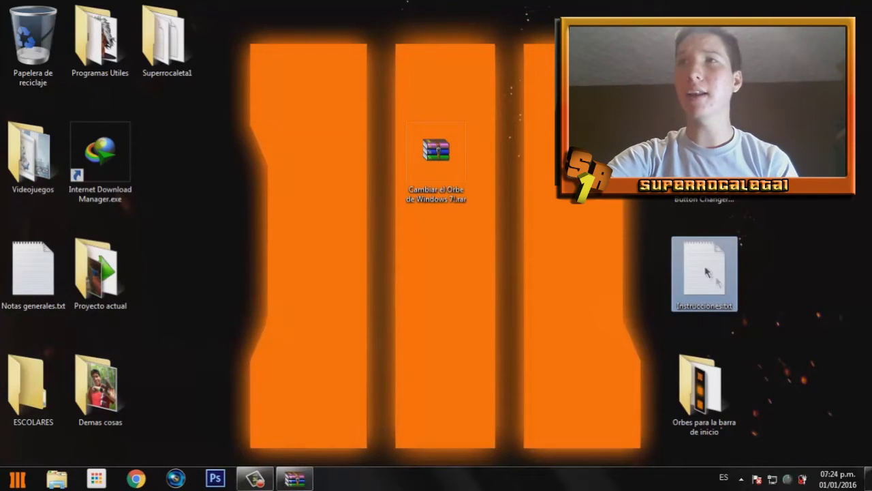
pyautogui.click(705, 205)
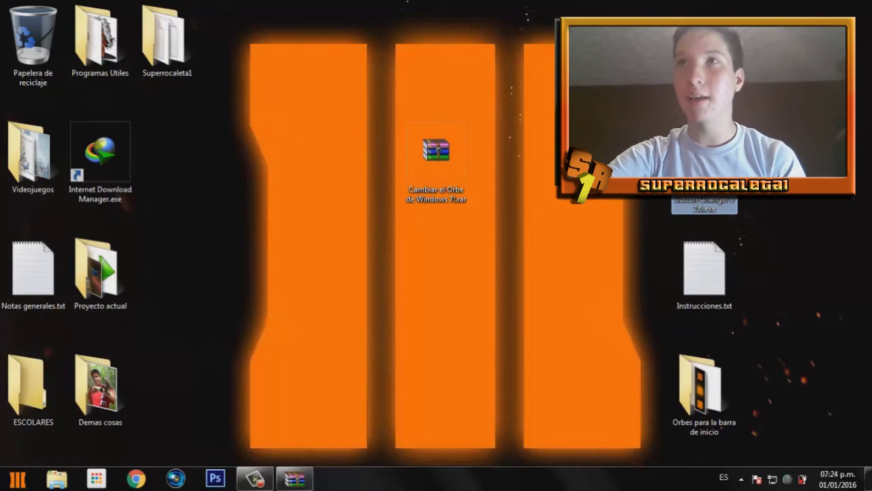
pyautogui.rightClick(705, 184)
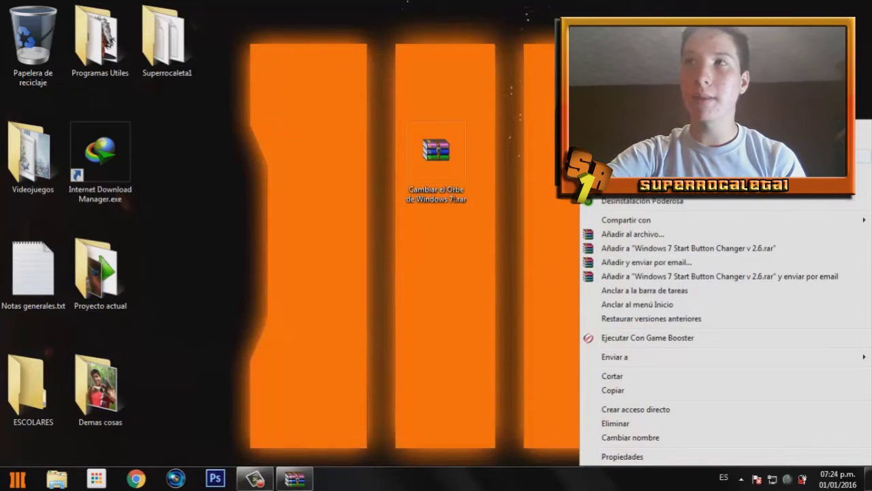
pyautogui.press('Escape')
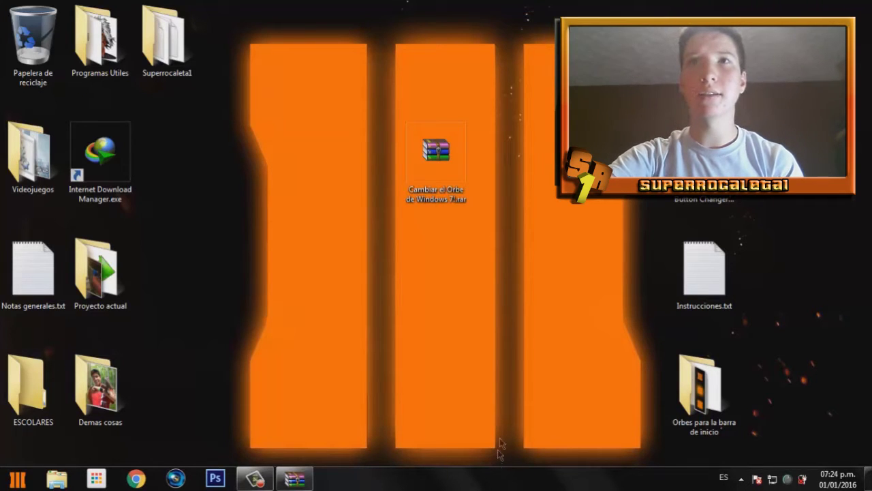
pyautogui.click(436, 156)
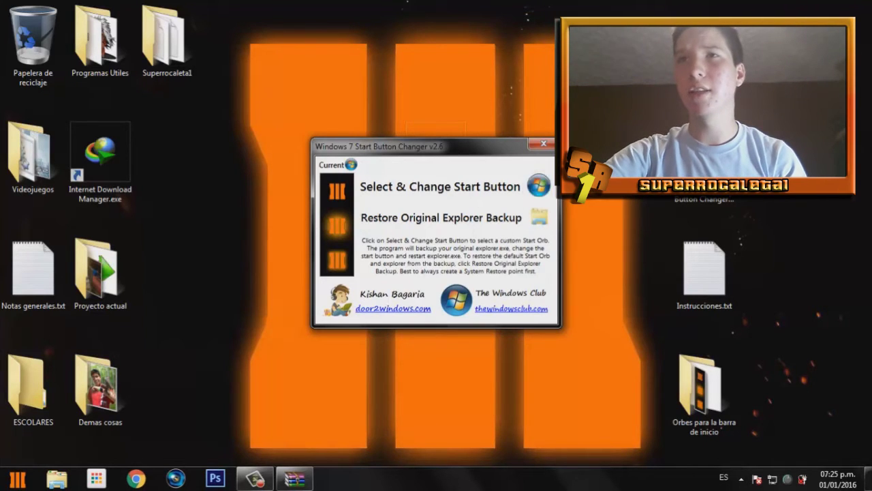
# Step: Change the Start button to Black Ops 3 Grande.bmp from the desktop's Orbes para la barra de inicio folder and check it on the taskbar
pyautogui.click(545, 185)
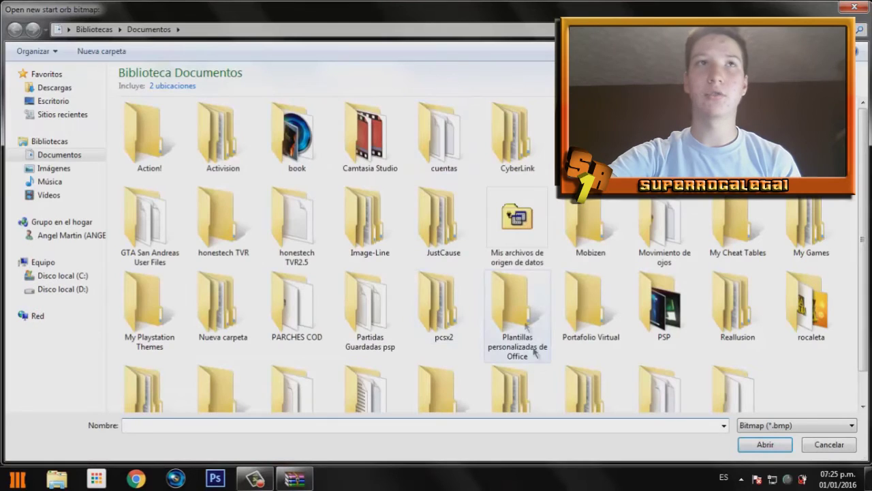
pyautogui.click(83, 102)
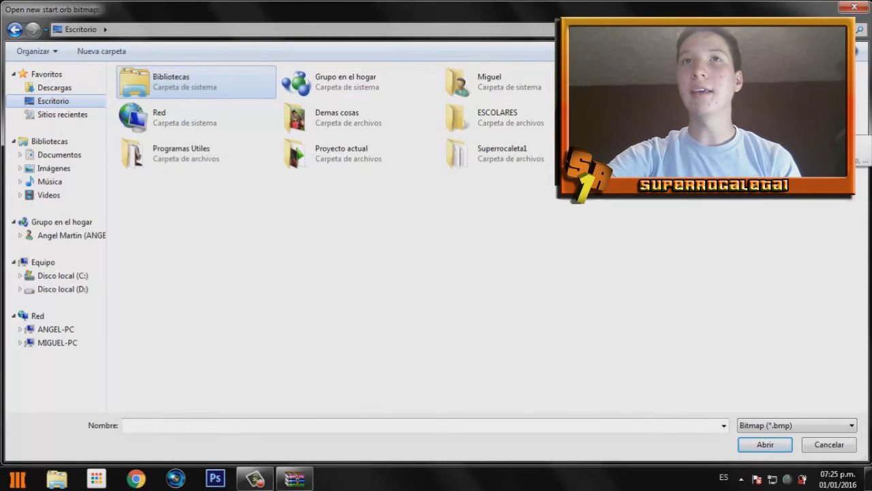
pyautogui.press('Return')
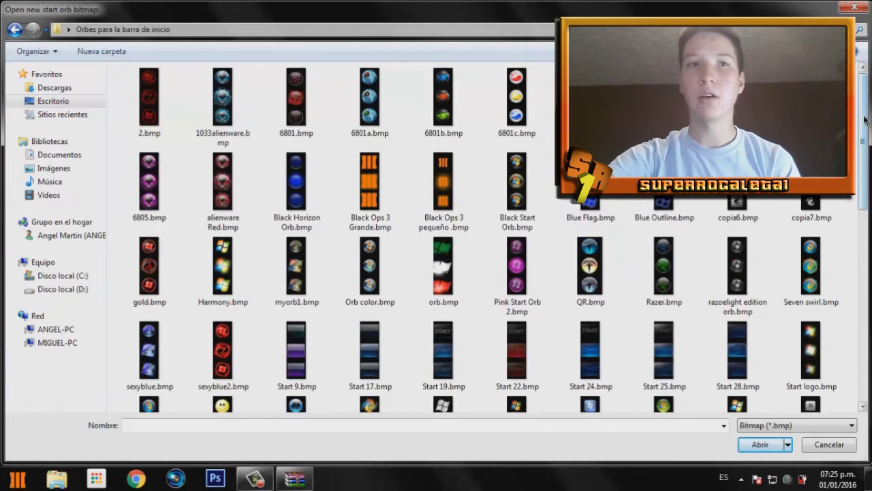
pyautogui.scroll(-5, 867, 137)
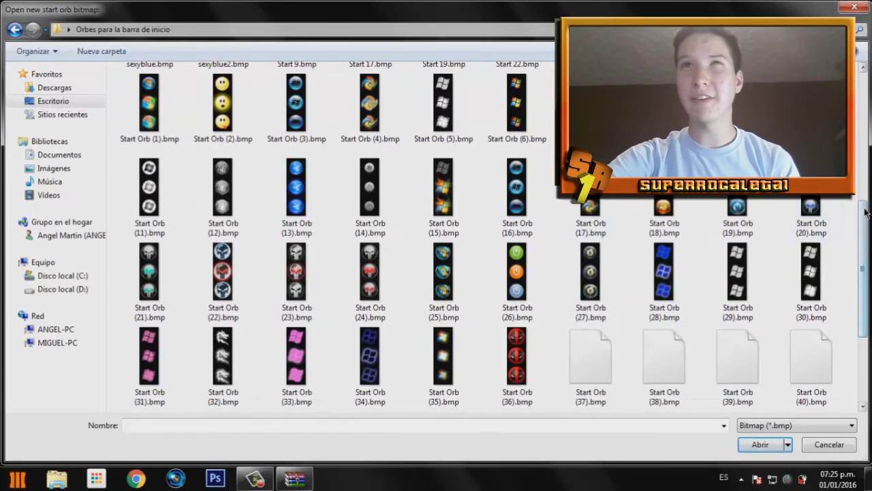
pyautogui.scroll(1, 868, 163)
pyautogui.scroll(3, 869, 164)
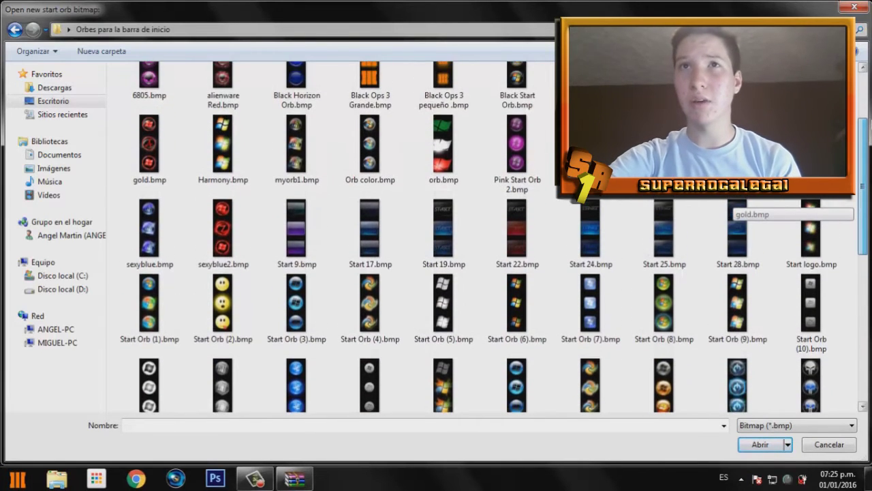
pyautogui.scroll(1, 866, 198)
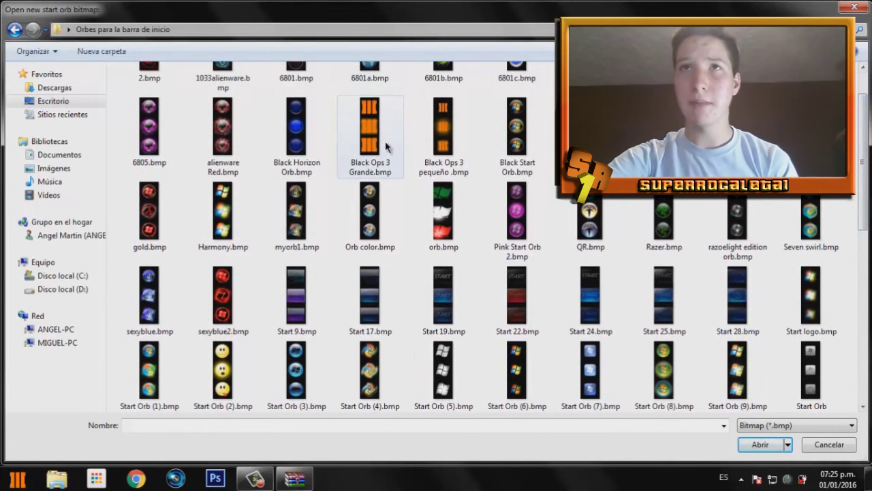
pyautogui.doubleClick(385, 141)
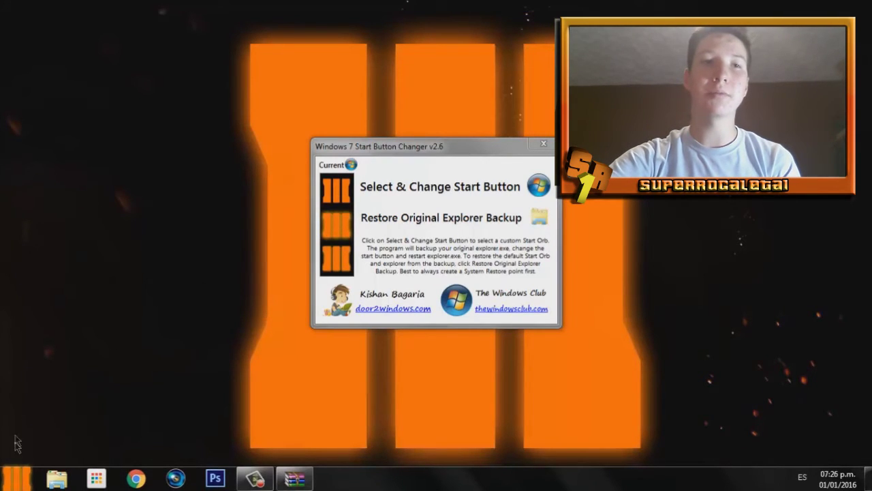
pyautogui.click(21, 479)
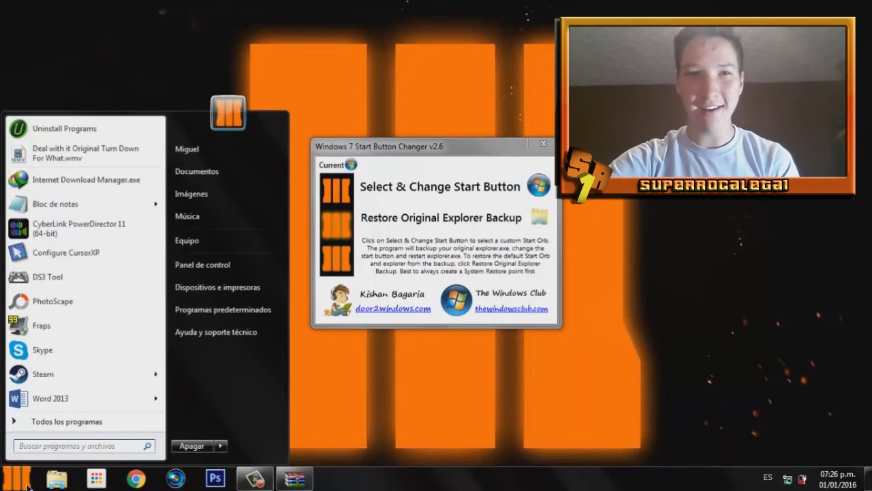
pyautogui.click(27, 481)
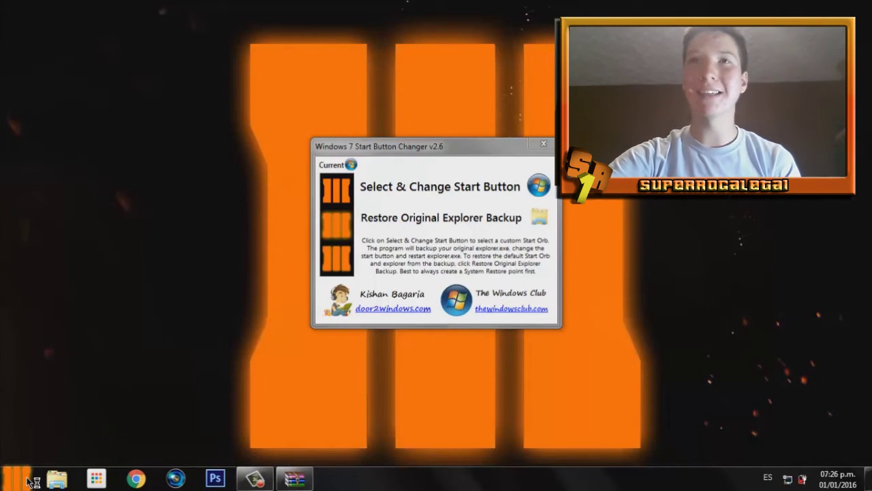
# Step: Change the Start button to the Start logo.bmp orb
pyautogui.click(538, 186)
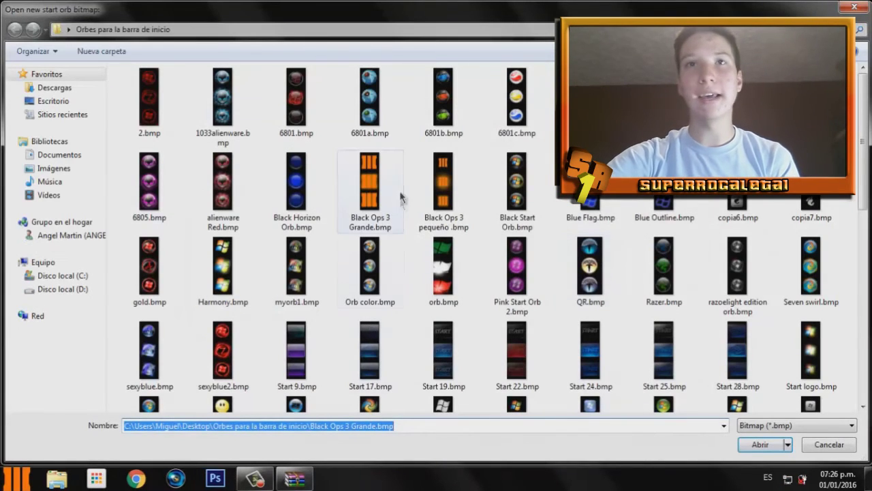
pyautogui.click(455, 194)
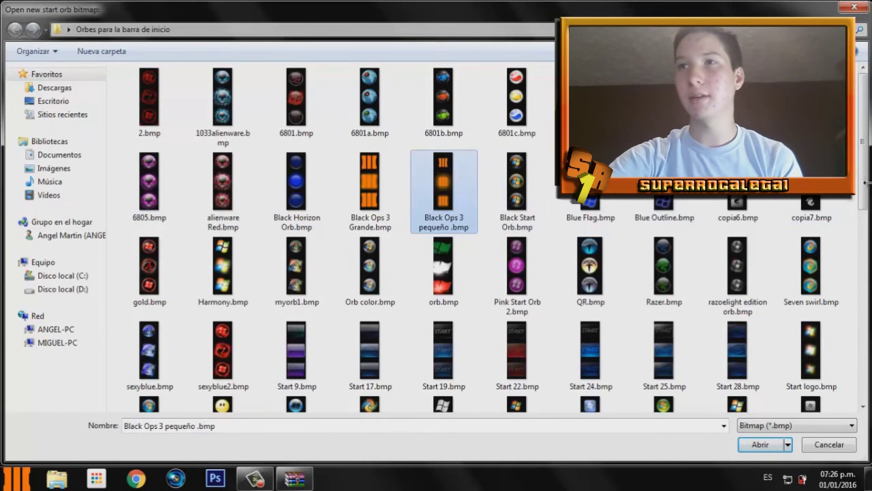
pyautogui.moveTo(869, 162); pyautogui.dragTo(865, 222)
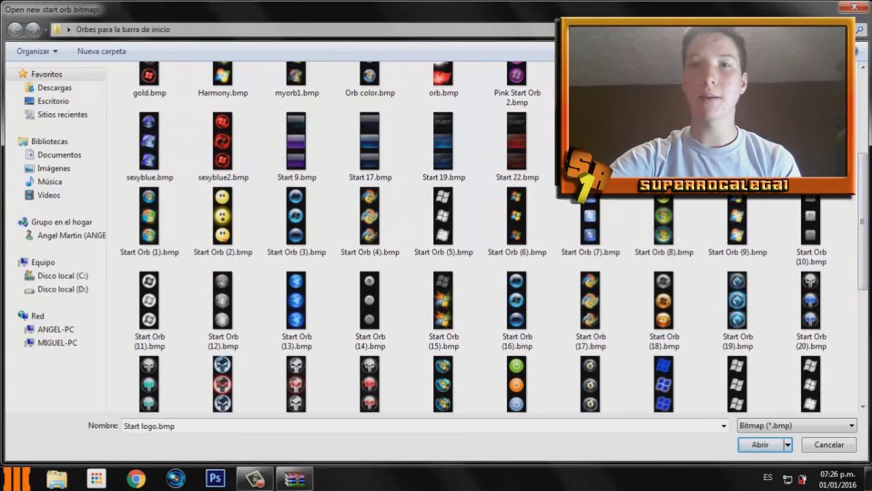
pyautogui.press('Return')
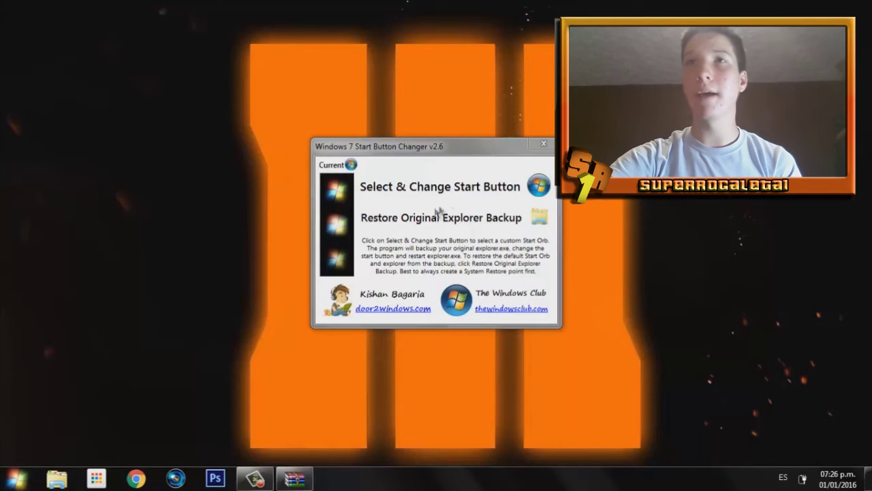
# Step: Change the Start button to the Black Ops 3 pequeño .bmp orb
pyautogui.moveTo(488, 147)
pyautogui.mouseDown()
pyautogui.moveTo(516, 60)
pyautogui.moveTo(500, 143)
pyautogui.mouseUp()
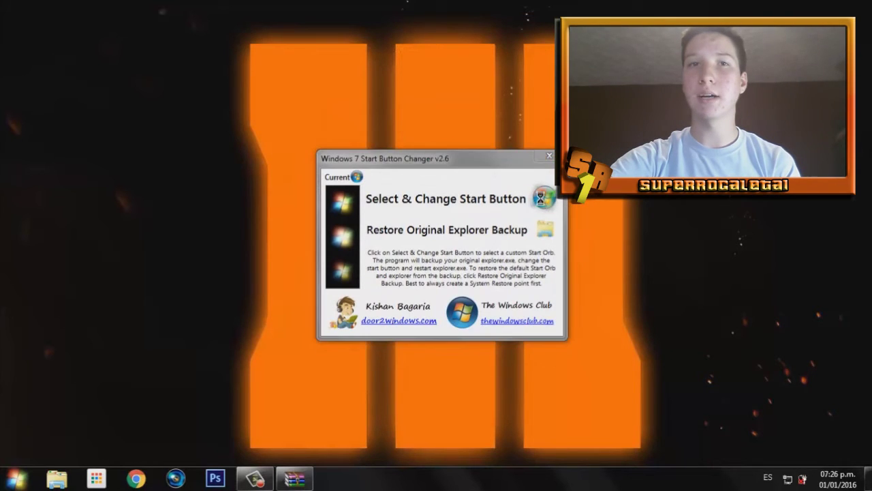
pyautogui.click(543, 199)
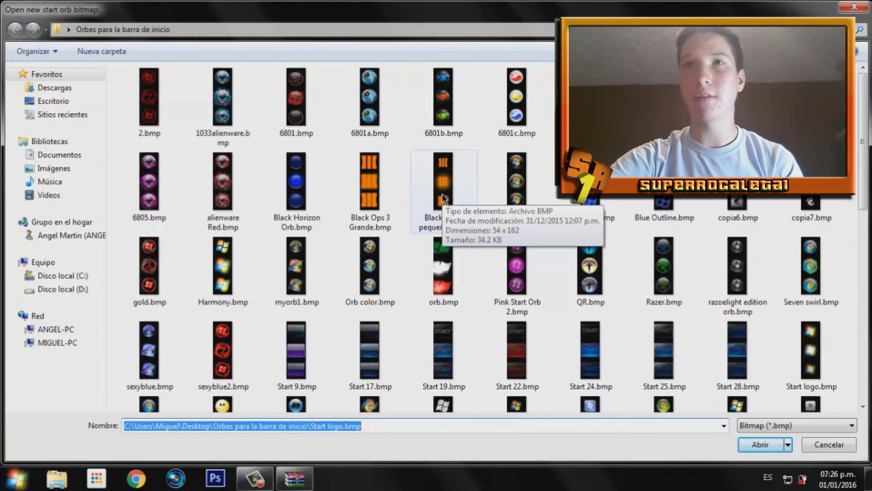
pyautogui.doubleClick(443, 198)
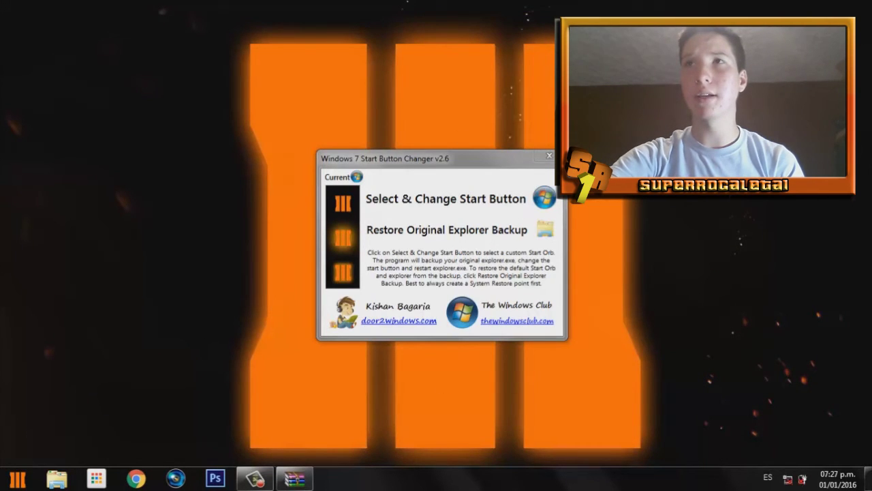
pyautogui.rightClick(562, 123)
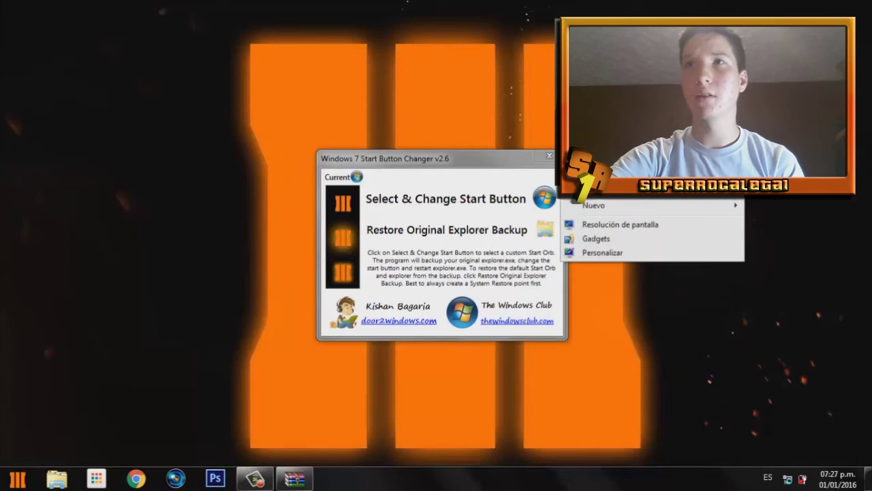
pyautogui.press('Escape')
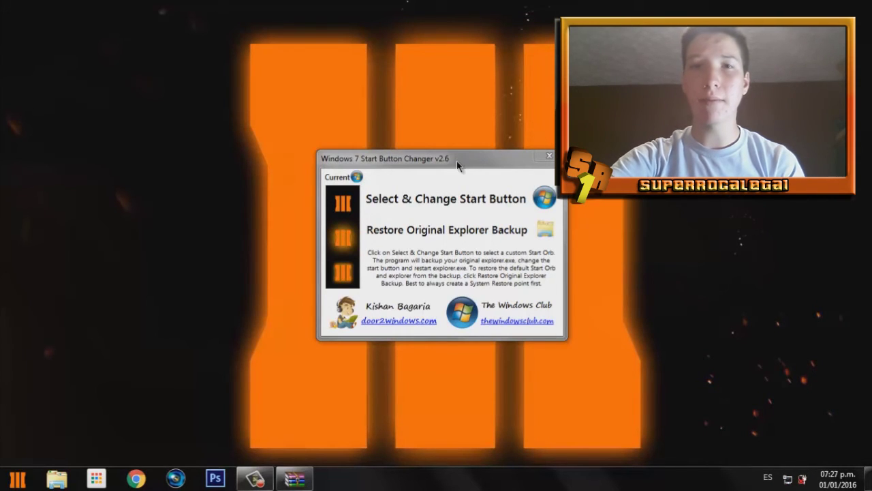
pyautogui.moveTo(456, 161); pyautogui.dragTo(451, 74)
pyautogui.moveTo(433, 148); pyautogui.dragTo(416, 182)
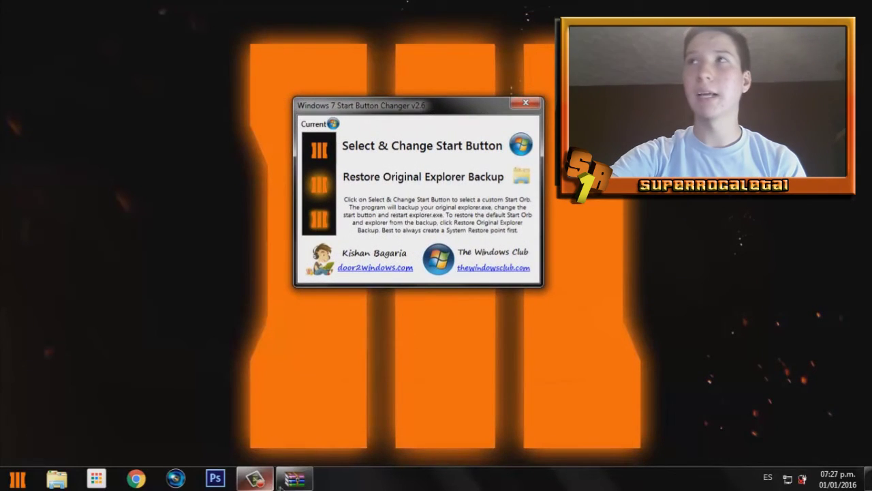
# Step: Close the Cambiar el Orbe de Windows 7!.rar archive window and Windows 7 Start Button Changer
pyautogui.click(295, 479)
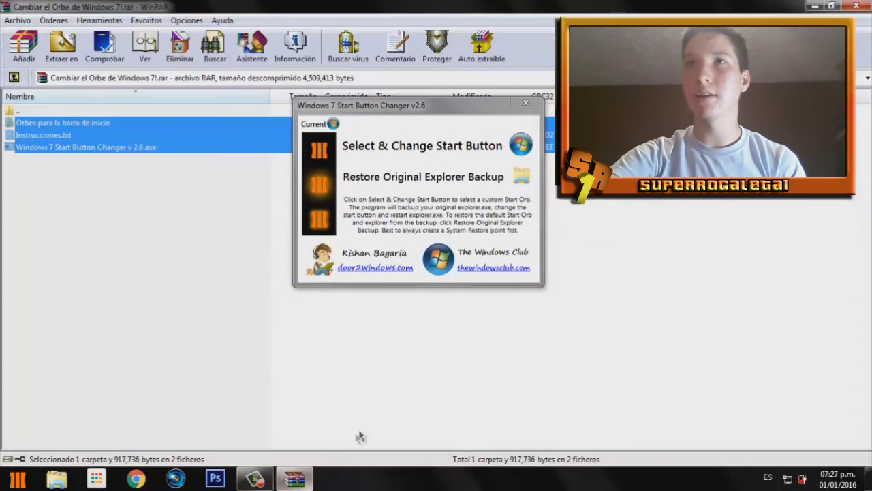
pyautogui.click(861, 7)
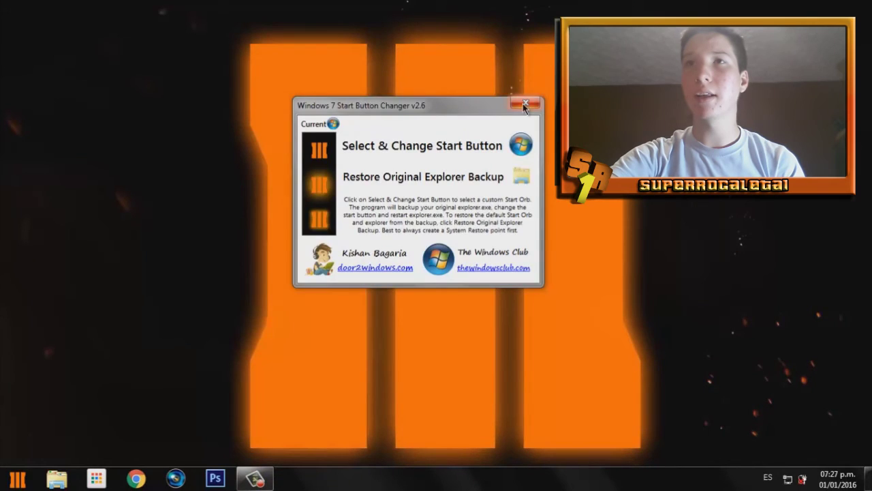
pyautogui.click(525, 106)
# Step: Show the desktop icons
pyautogui.rightClick(448, 158)
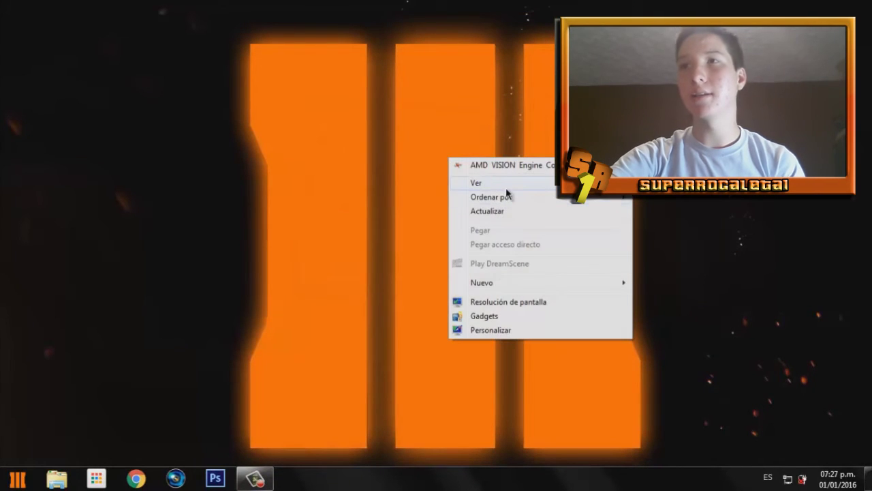
pyautogui.moveTo(508, 183)
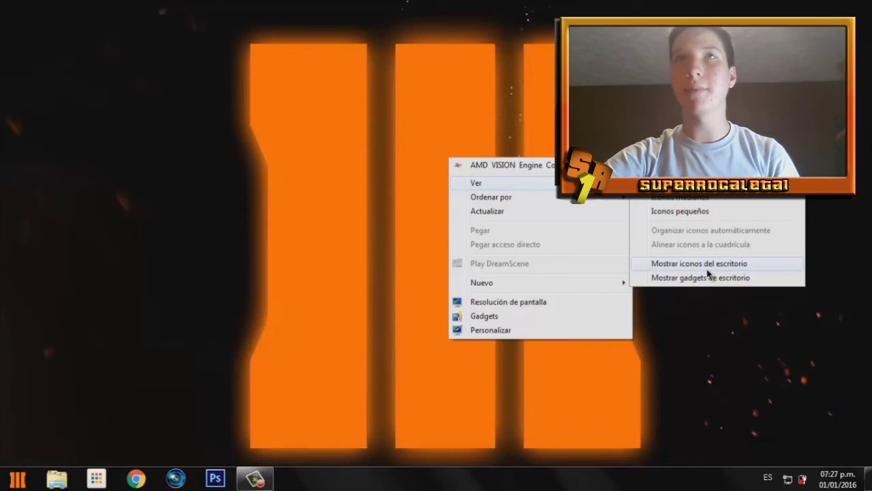
pyautogui.click(702, 264)
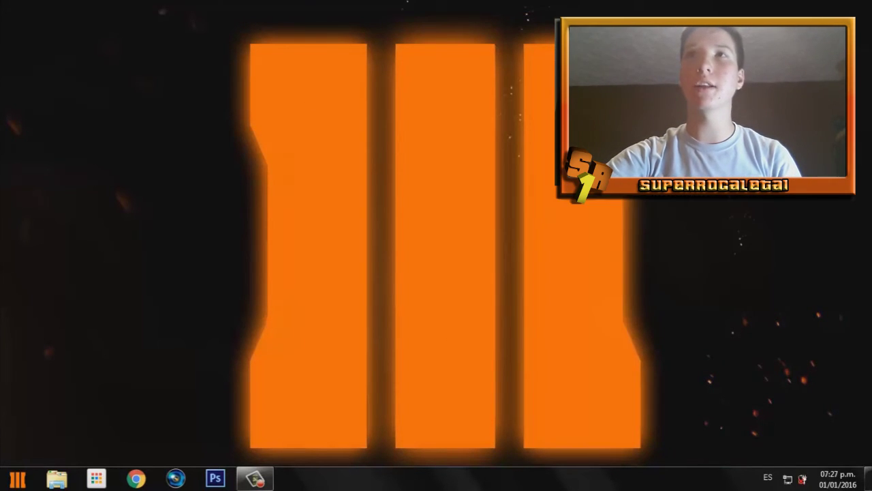
pyautogui.rightClick(492, 176)
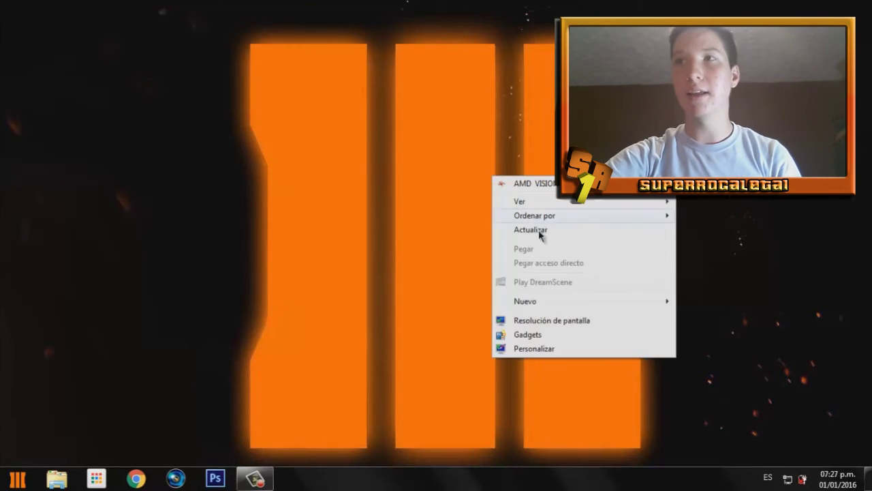
pyautogui.moveTo(558, 204)
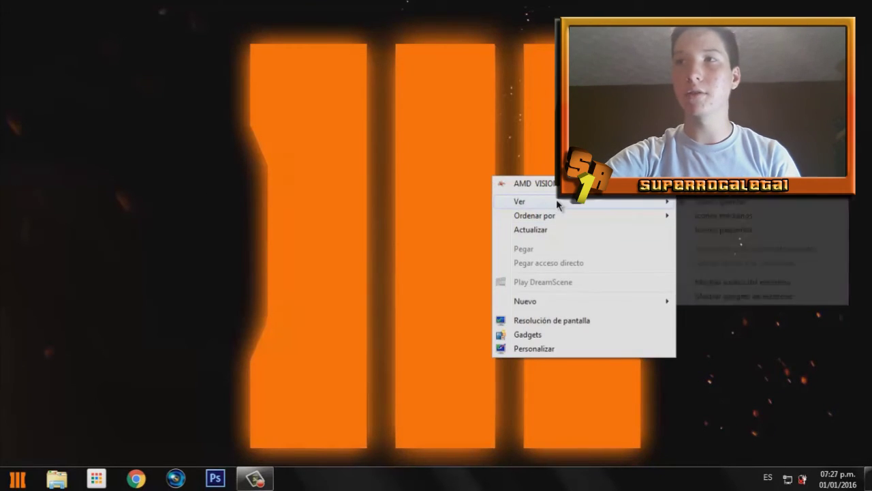
pyautogui.click(758, 285)
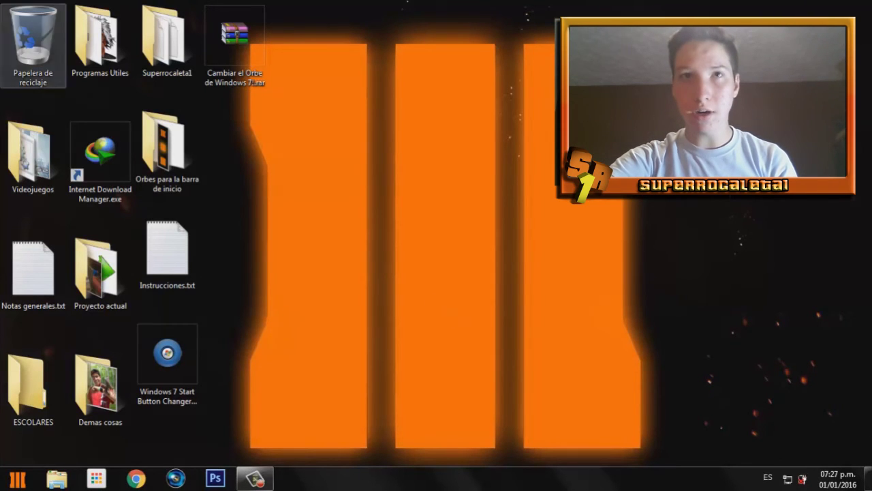
# Step: Hide the desktop icons again
pyautogui.rightClick(418, 341)
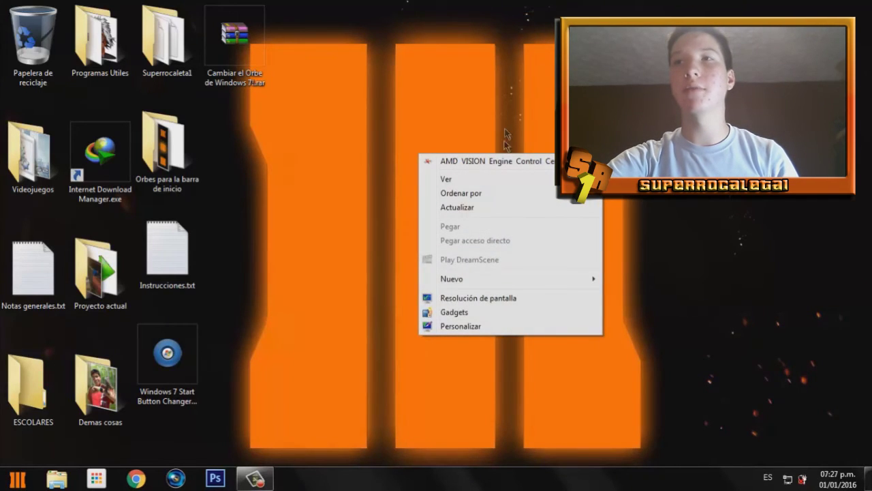
pyautogui.moveTo(505, 181)
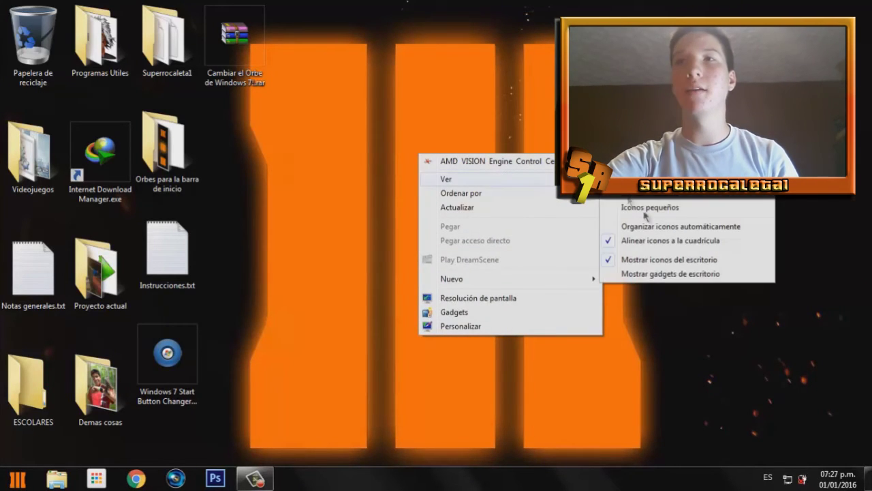
pyautogui.click(667, 262)
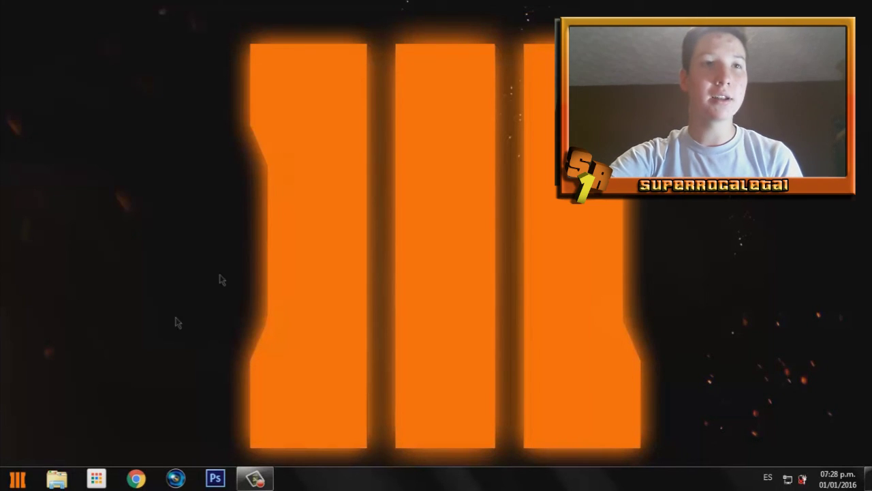
# Step: Open and close the Start menu several times to check the Black Ops 3 orb on the Start button
pyautogui.click(17, 479)
pyautogui.click(418, 277)
pyautogui.press('super')
pyautogui.click(334, 327)
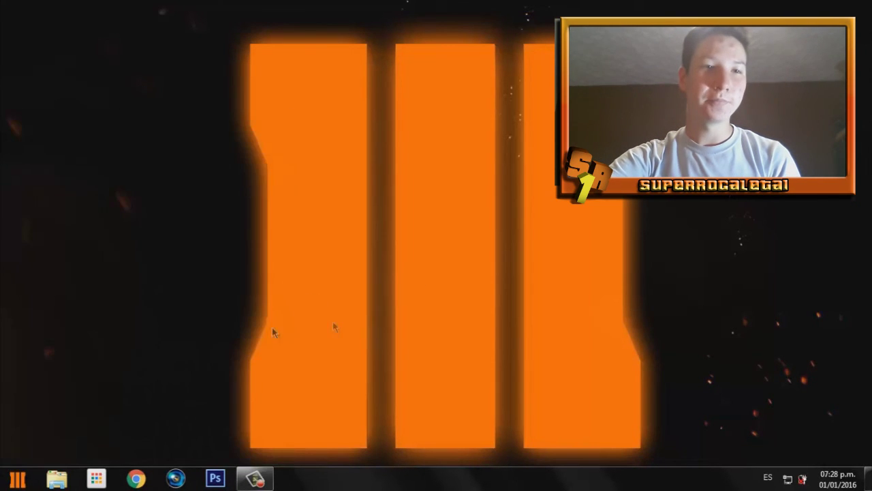
pyautogui.press('super')
pyautogui.click(370, 346)
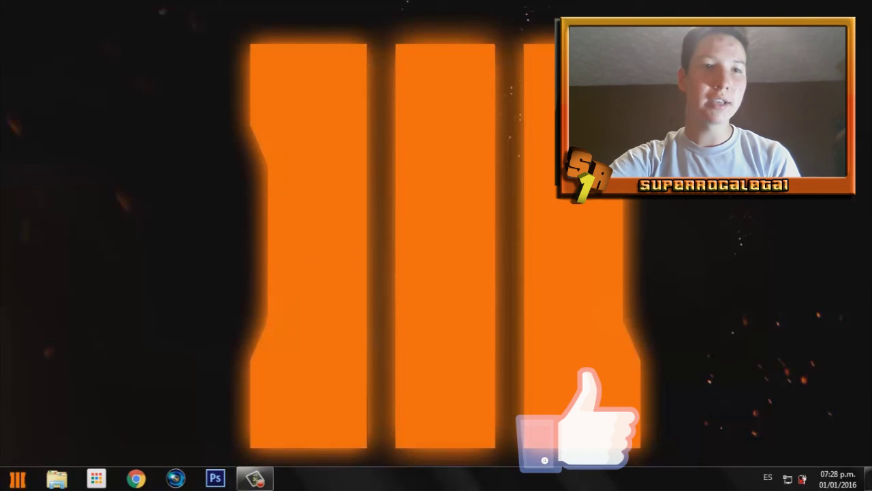
pyautogui.click(17, 480)
pyautogui.click(475, 265)
pyautogui.press('super')
pyautogui.click(504, 257)
pyautogui.press('super')
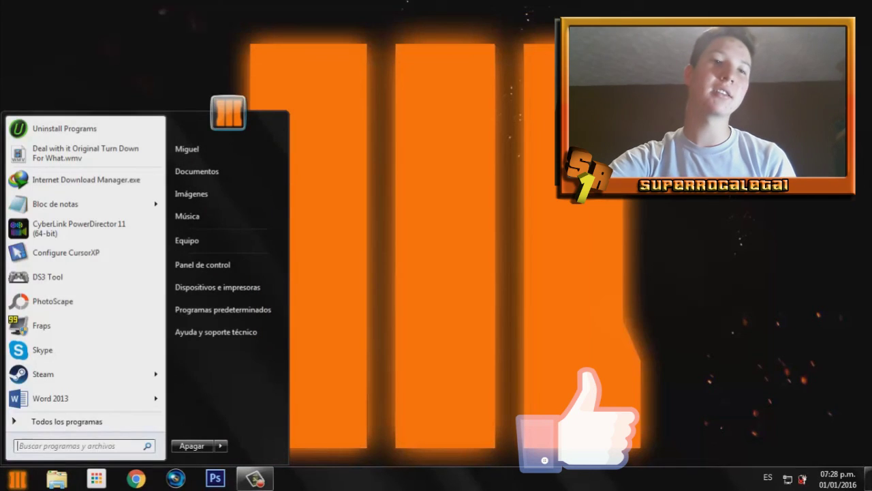
pyautogui.press('super')
pyautogui.press('super')
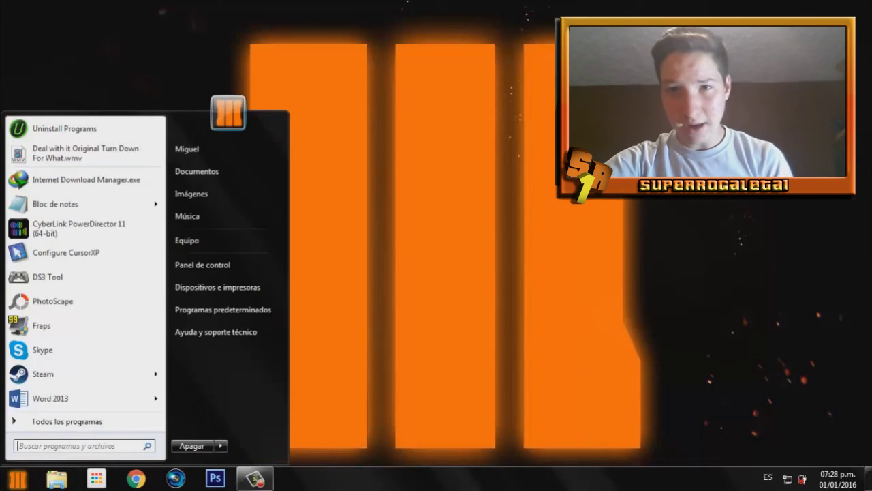
pyautogui.press('super')
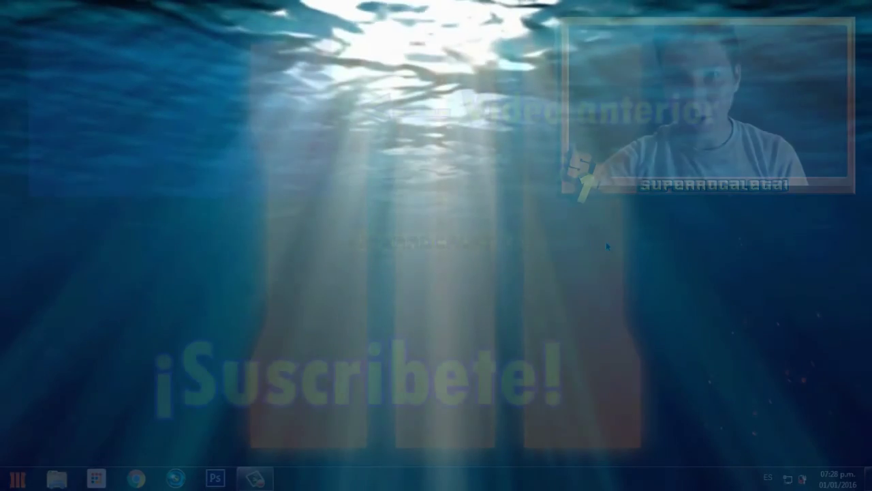